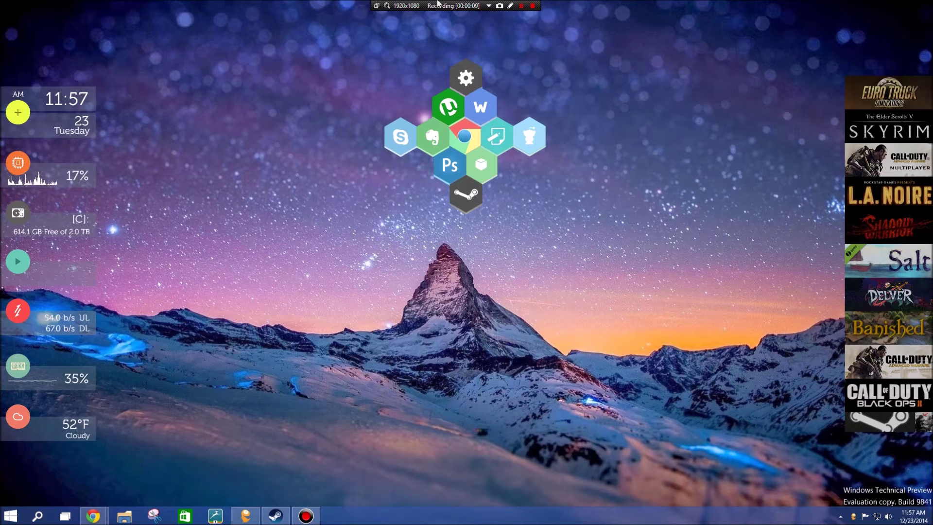
Open Rainmeter's Manage window from the honeycomb skin's context menu.
drag(463, 7, 156, 13)
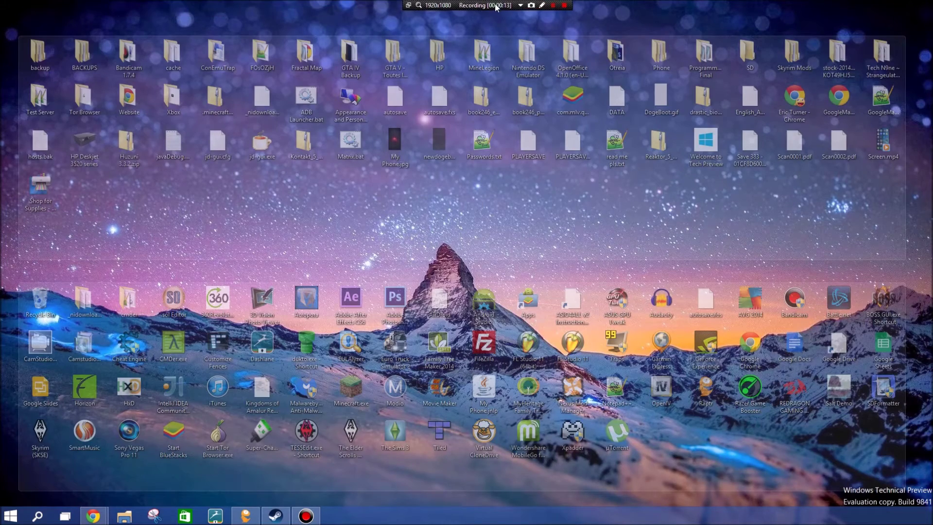
drag(156, 12, 479, 10)
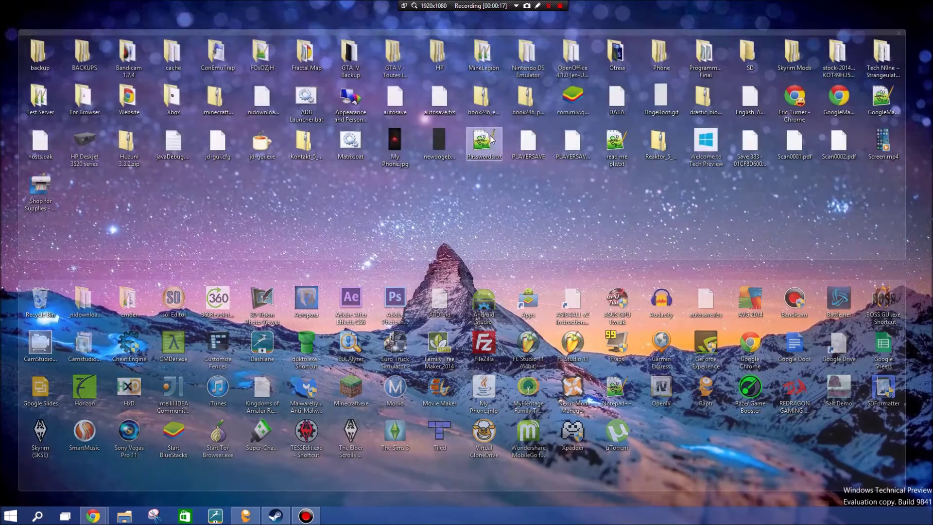
mouse_move(449, 10)
mouse_down()
mouse_move(236, 16)
mouse_move(868, 10)
mouse_move(452, 6)
mouse_up()
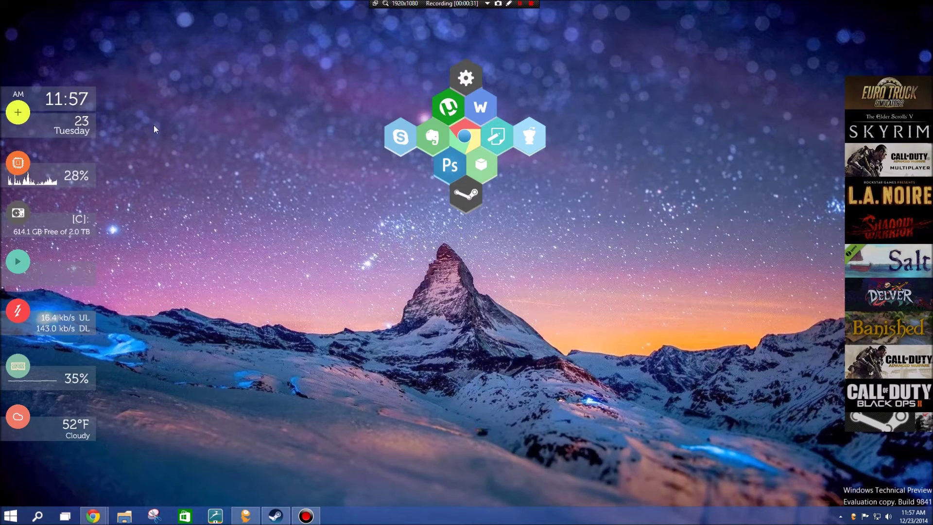
drag(570, 191, 355, 40)
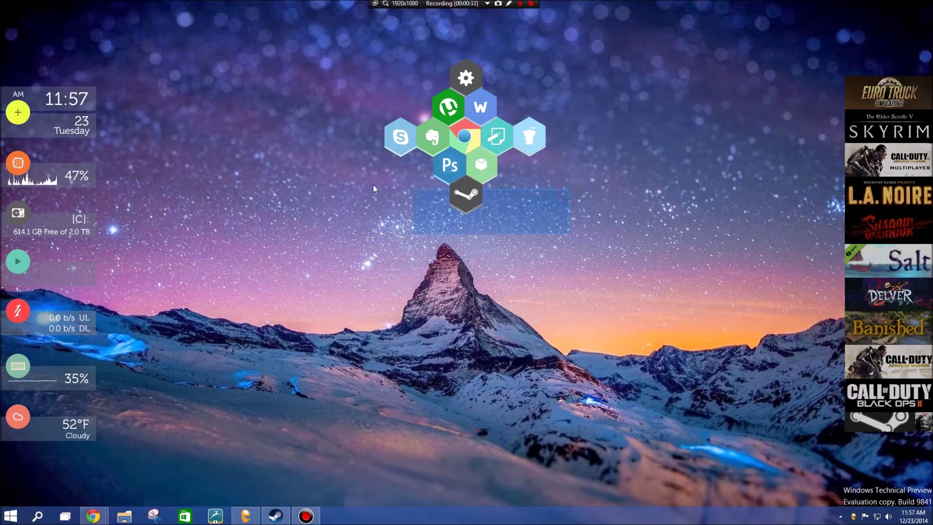
mouse_move(161, 38)
mouse_down()
mouse_move(8, 292)
mouse_move(456, 337)
mouse_up()
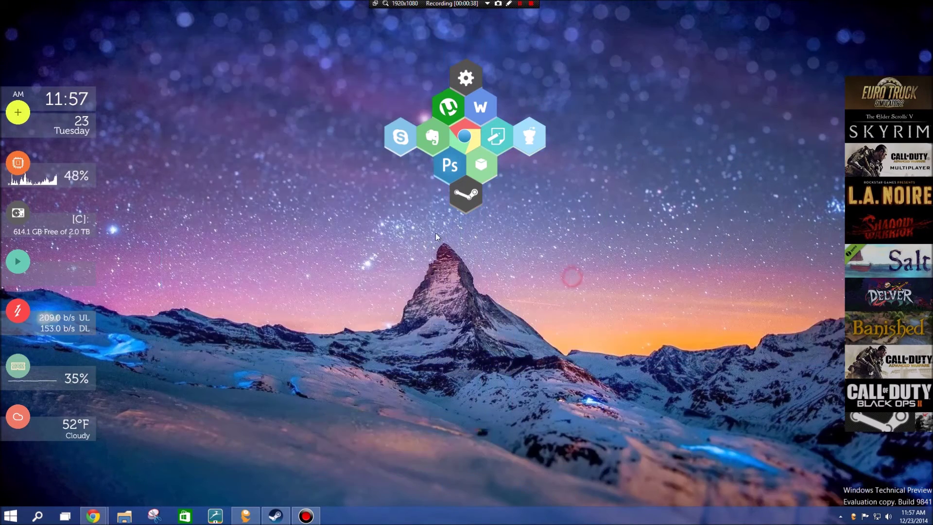
right_click(479, 151)
mouse_move(530, 245)
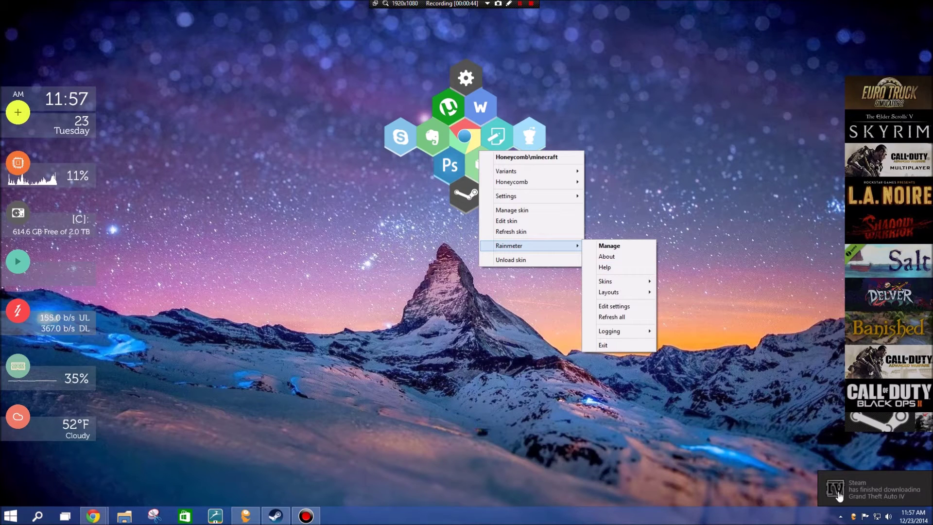
click(610, 247)
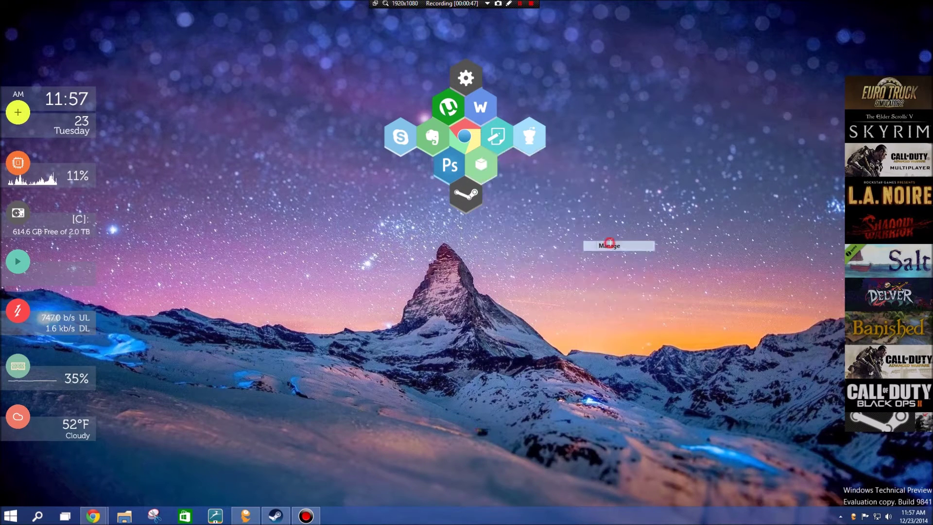
Move the skin manager aside and expand Honeycomb to list skins like chrome, minecraft and steam.
drag(497, 130, 406, 174)
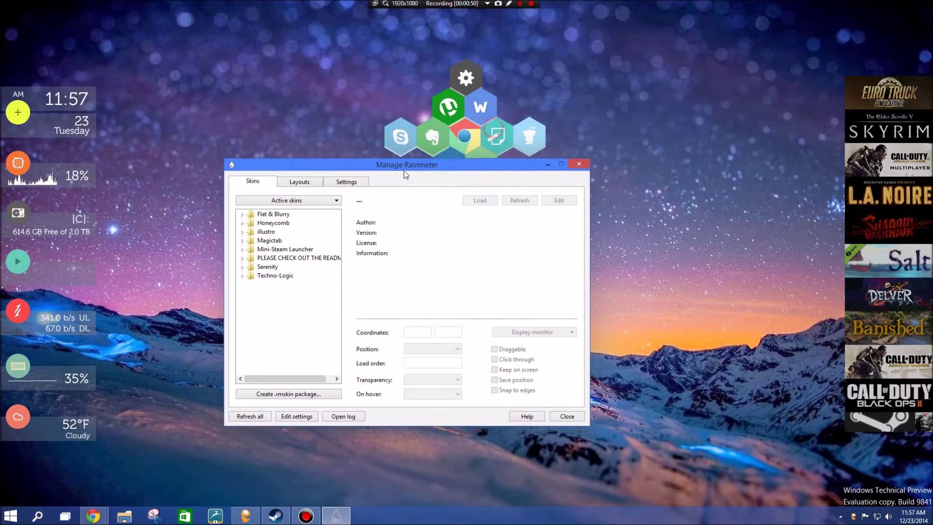
click(243, 215)
click(243, 215)
click(46, 49)
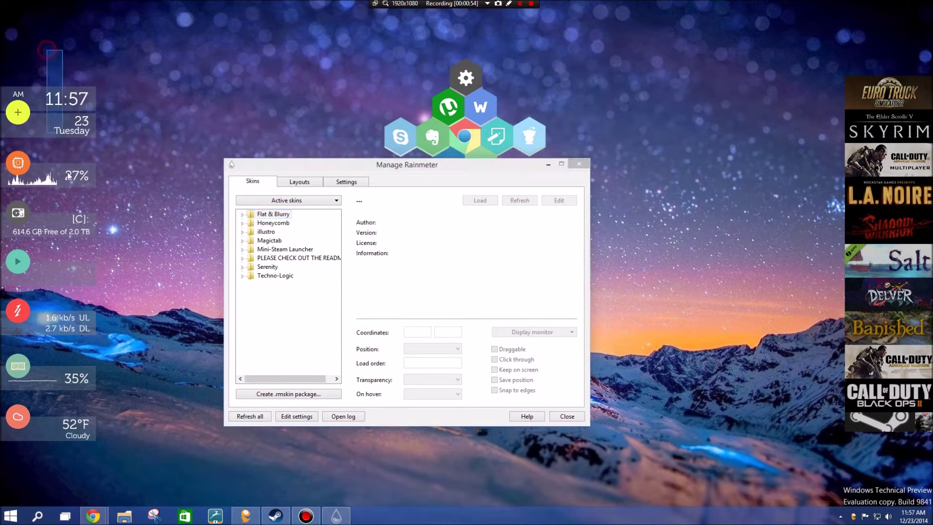
click(243, 214)
click(243, 223)
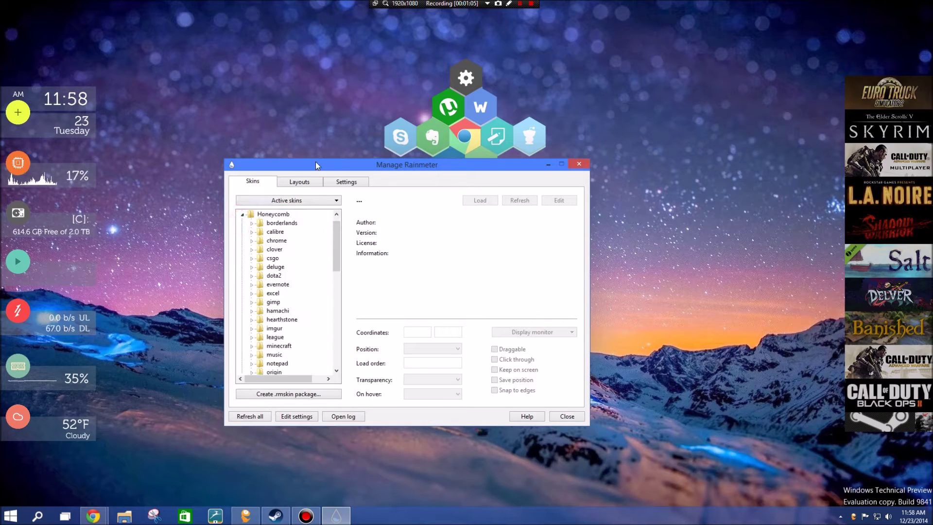
drag(316, 163, 713, 72)
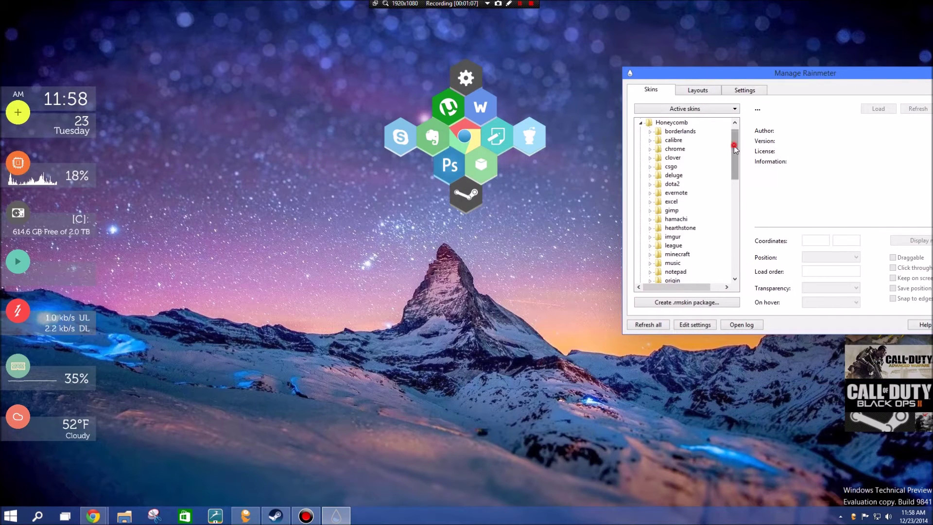
scroll(731, 155, down, 2)
scroll(730, 171, down, 2)
scroll(725, 203, down, 1)
scroll(725, 202, down, 2)
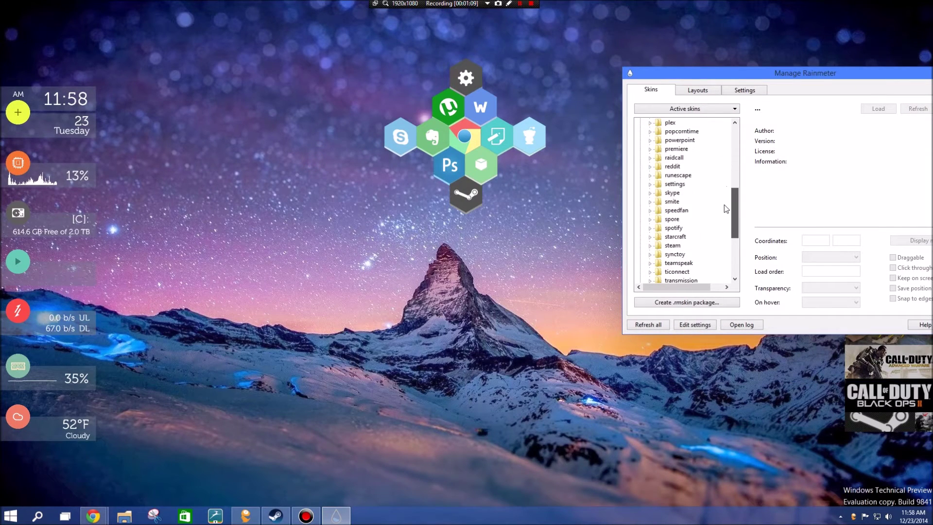
click(650, 193)
click(686, 202)
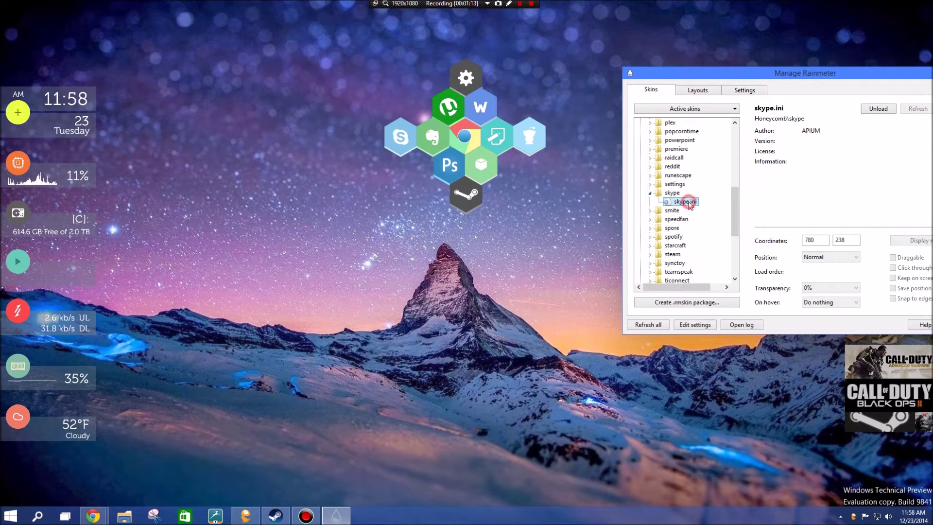
click(879, 110)
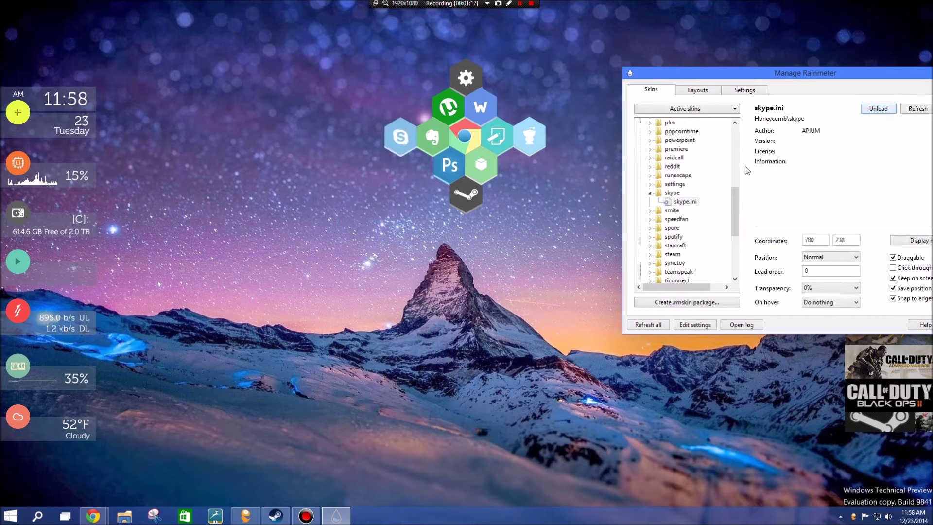
click(651, 193)
click(462, 204)
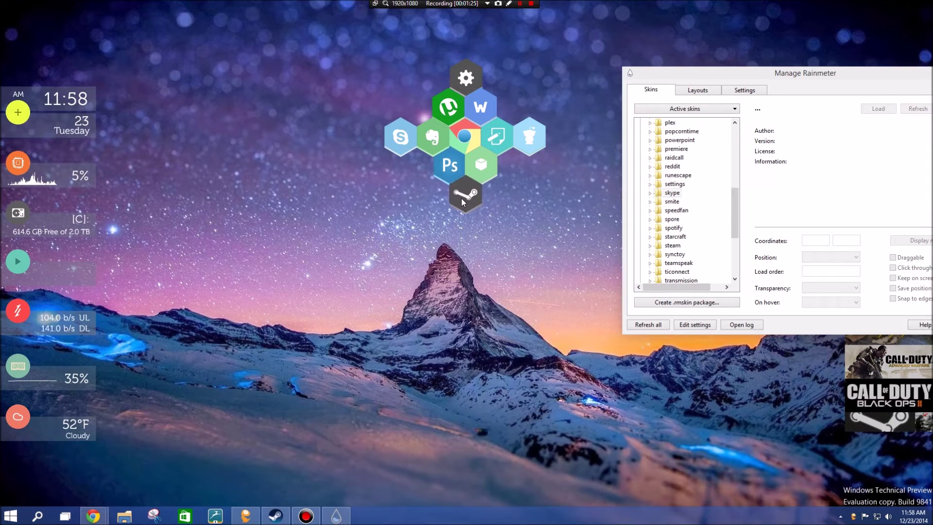
scroll(583, 269, up, 10)
Collapse Honeycomb, expand Mini-Steam Launcher, and edit its first 'Most played – Past 2 weeks' skin.
double_click(506, 188)
drag(585, 128, 412, 171)
click(334, 255)
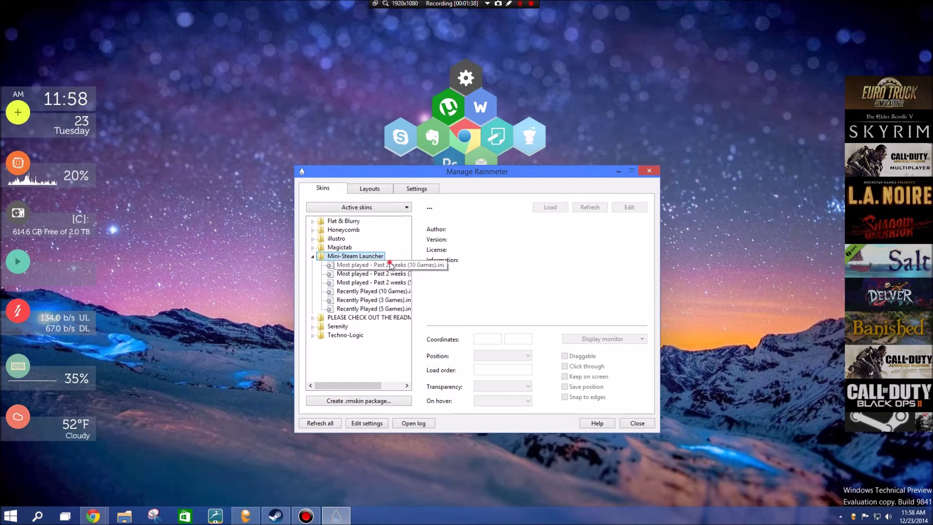
click(372, 265)
click(627, 208)
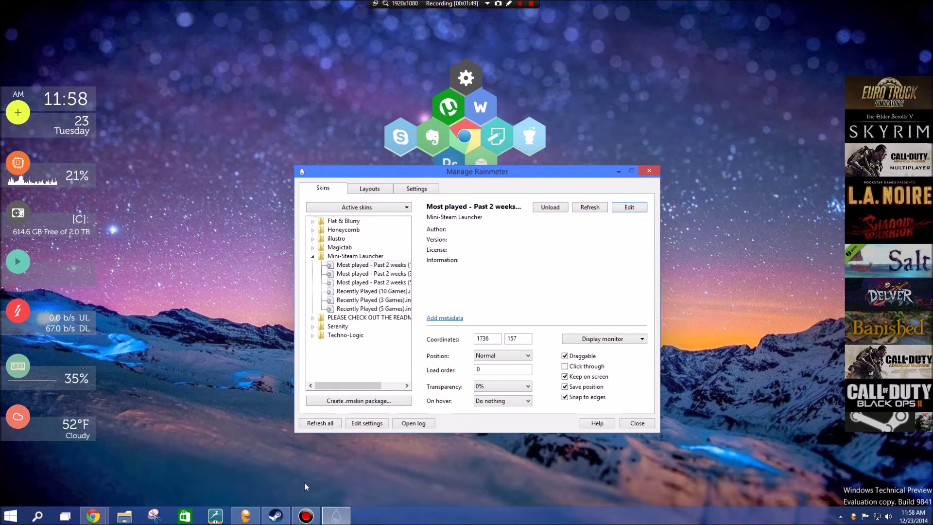
click(277, 516)
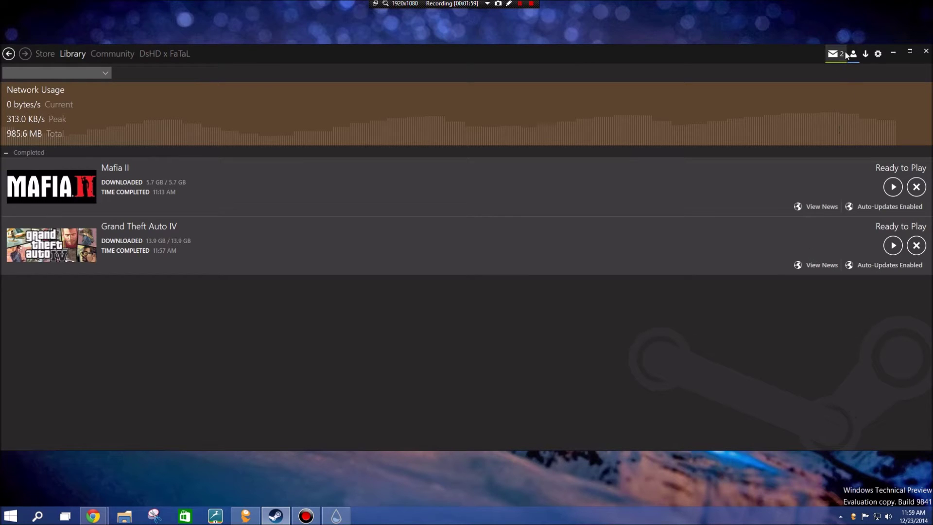
Minimize Steam after checking the finished Mafia II and GTA IV downloads.
click(895, 53)
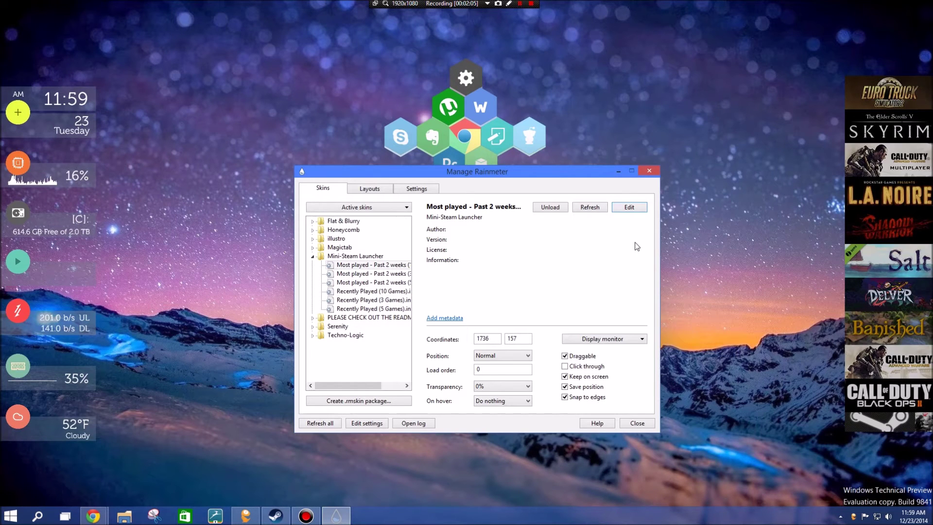
Close the skin manager, toggle the Files & Documents and Programs fences, then dismiss the fence menu.
click(648, 172)
double_click(481, 24)
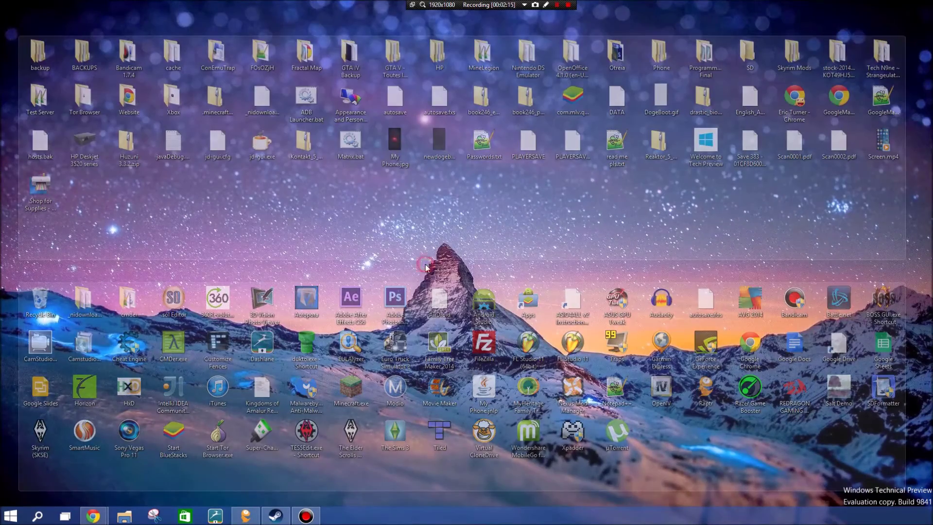
double_click(425, 263)
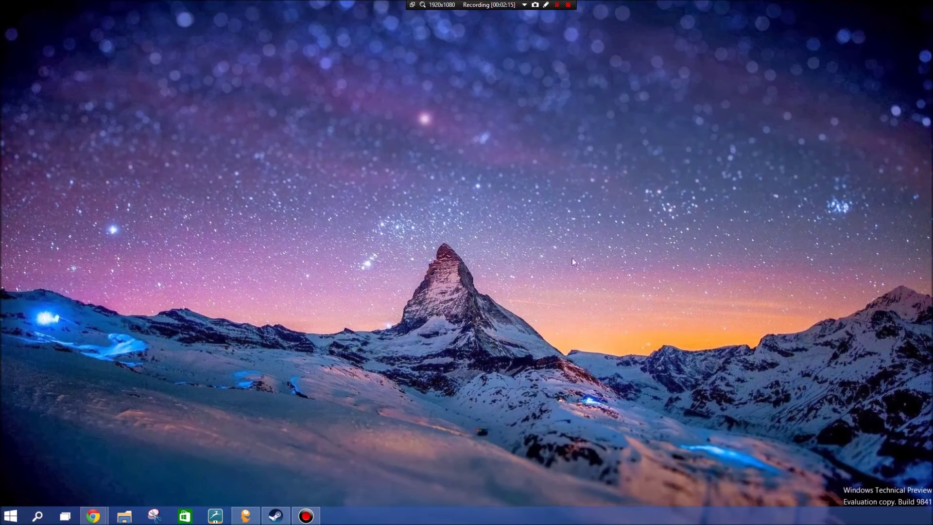
double_click(452, 270)
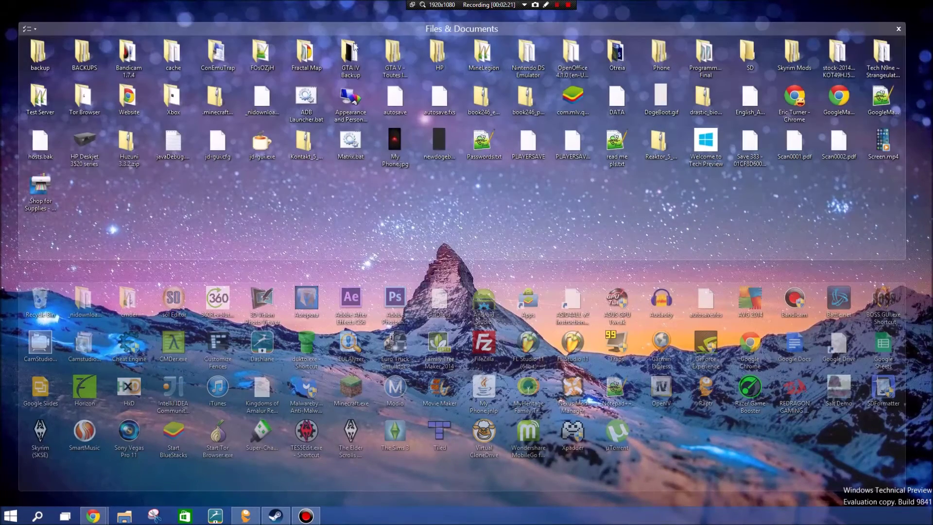
click(29, 29)
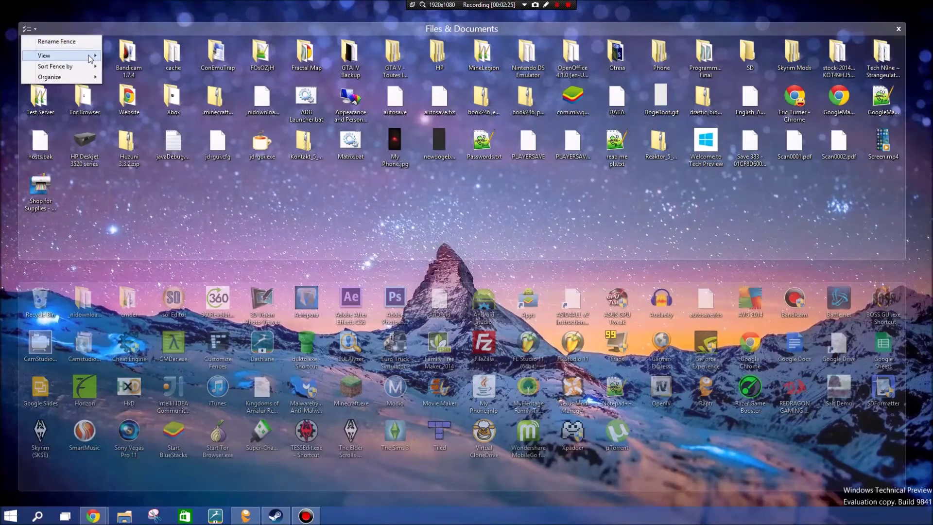
mouse_move(65, 55)
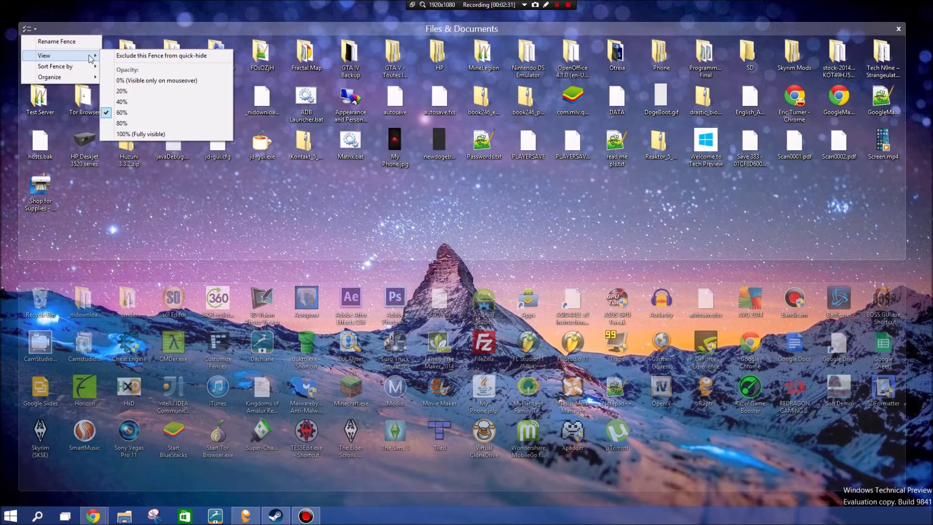
click(335, 236)
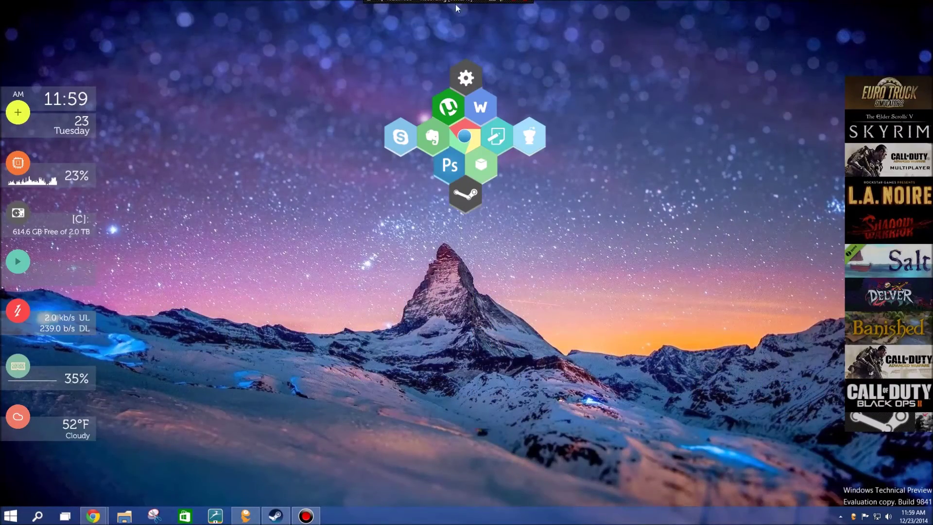
drag(799, 467, 928, 508)
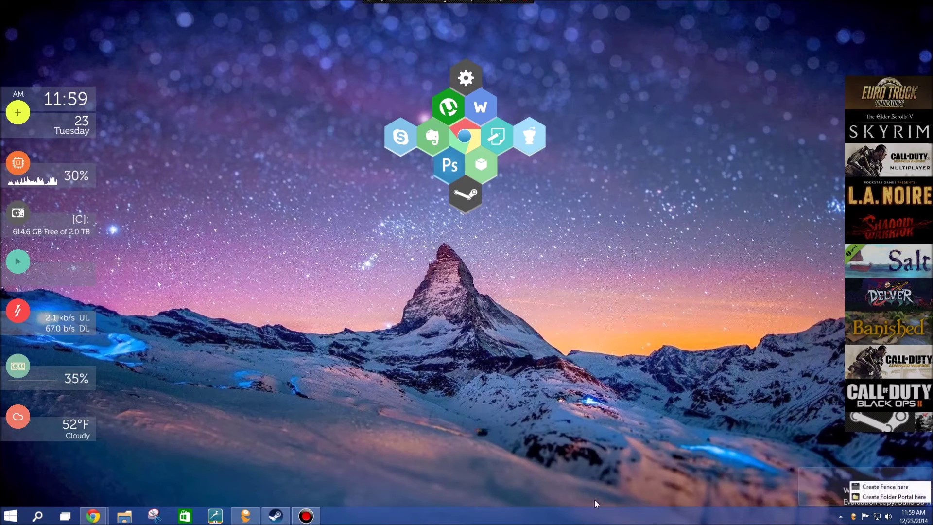
click(9, 515)
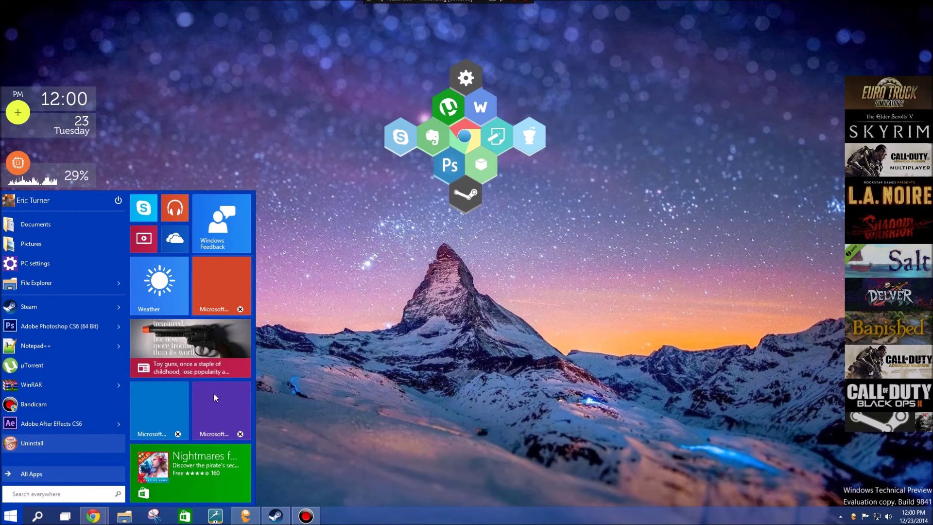
click(234, 71)
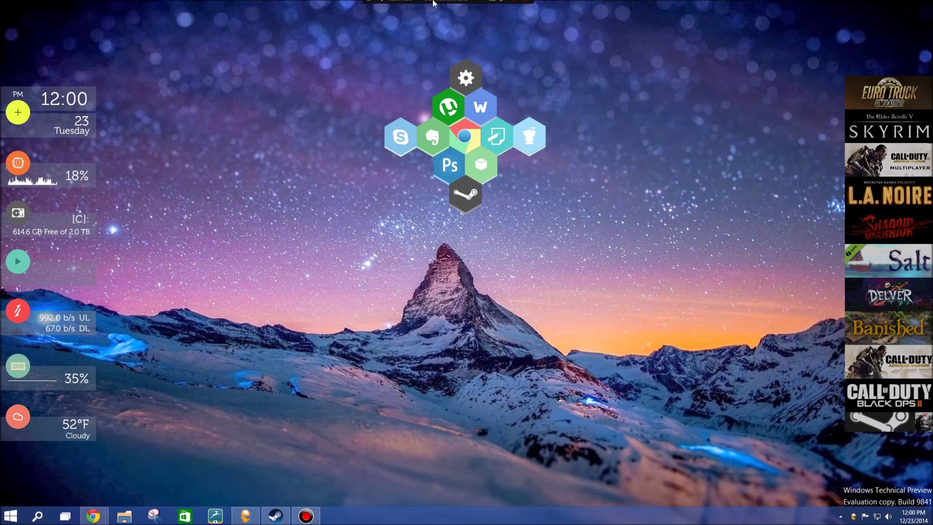
mouse_move(438, 2)
mouse_move(22, 54)
mouse_down()
mouse_move(895, 431)
mouse_move(890, 469)
mouse_up()
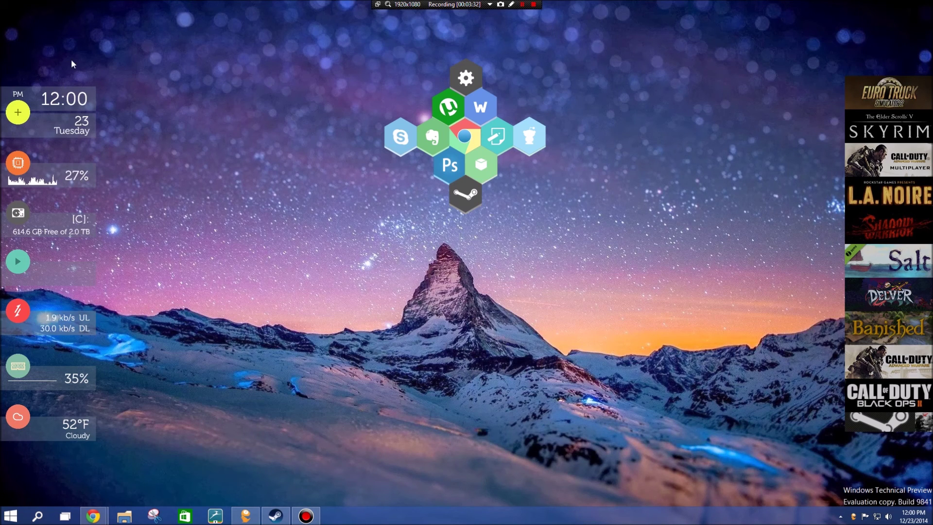
drag(75, 58, 854, 466)
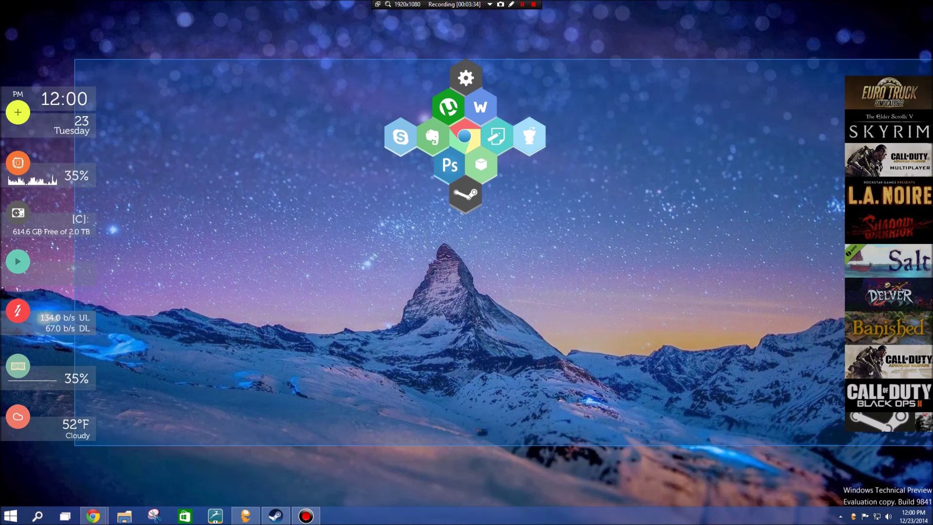
drag(854, 466, 553, 314)
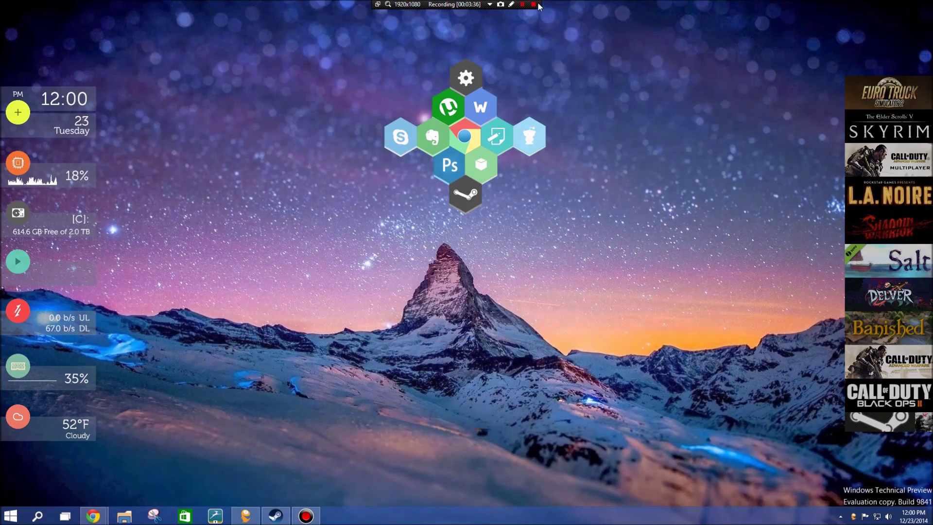